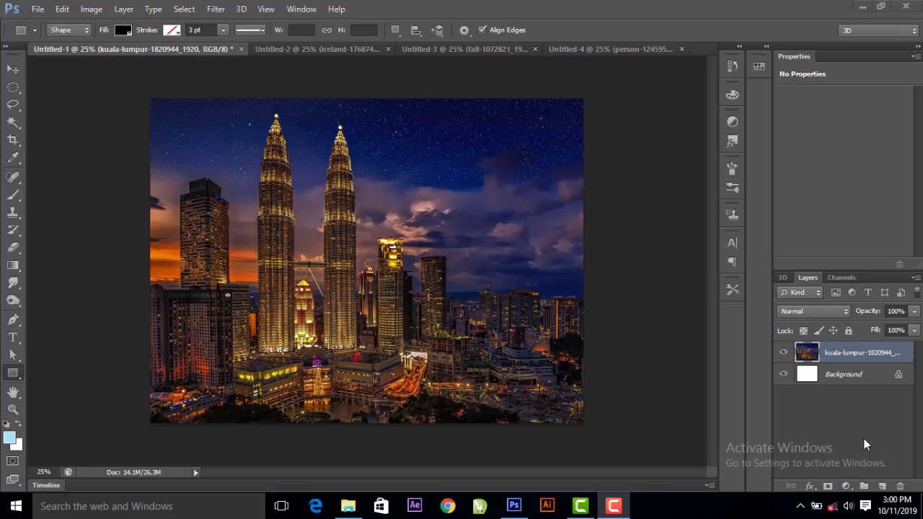
Set the shape fill colour to light blue
{"action": "left_click", "coordinate": [124, 30]}
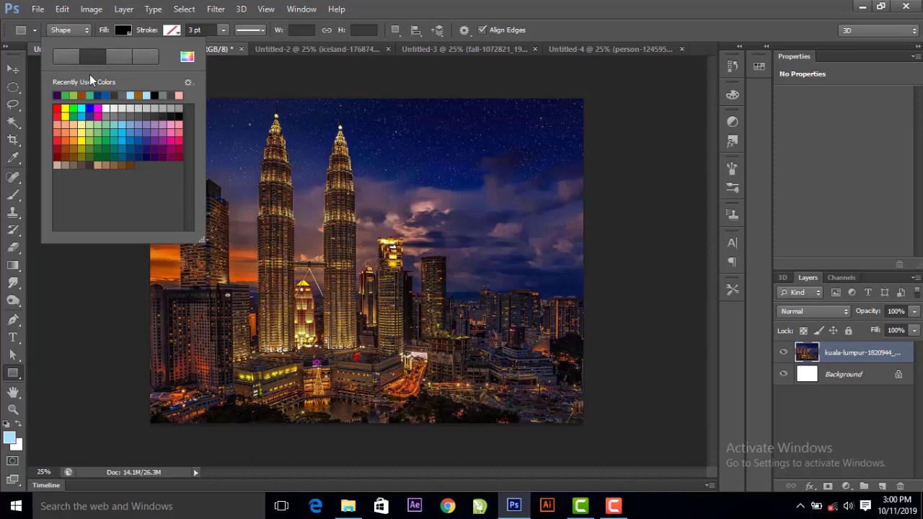
{"action": "left_click", "coordinate": [137, 95]}
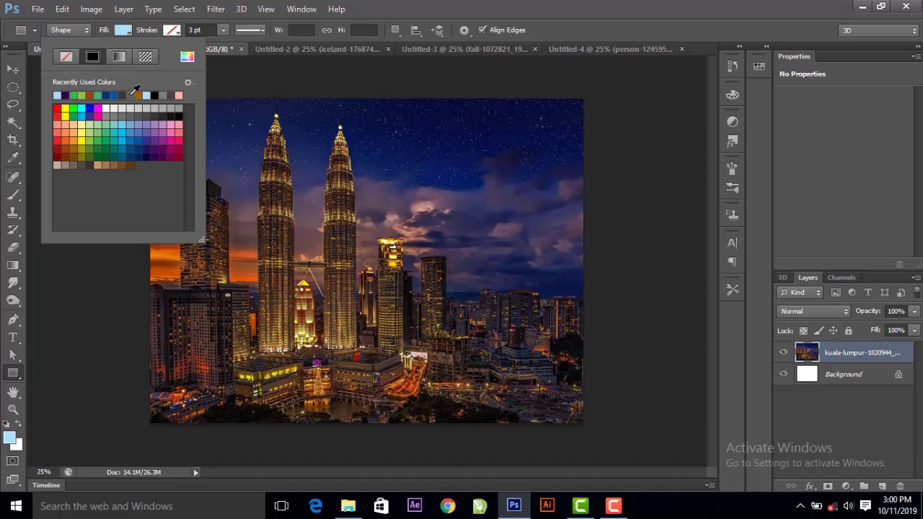
{"action": "left_click", "coordinate": [131, 32]}
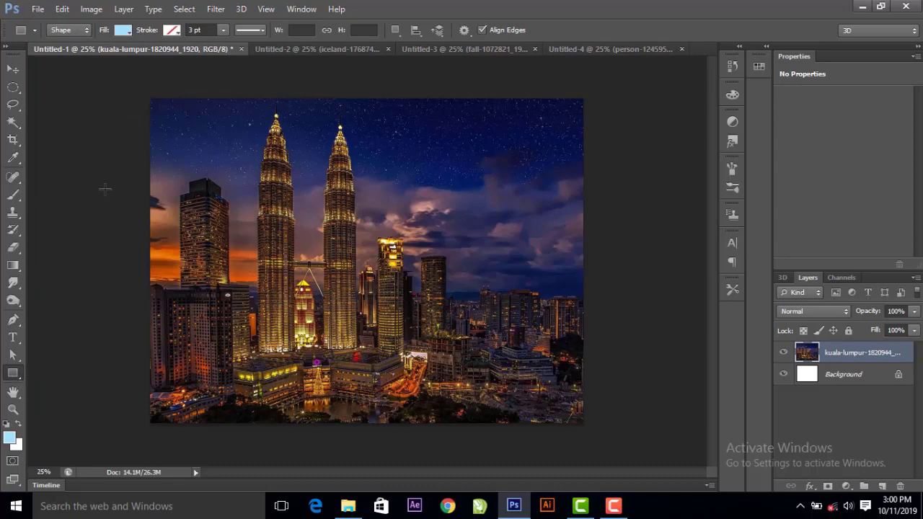
Draw a rectangle covering the whole Kuala Lumpur photo and set its blend mode to Hue
{"action": "left_click_drag", "start_coordinate": [143, 93], "coordinate": [503, 395]}
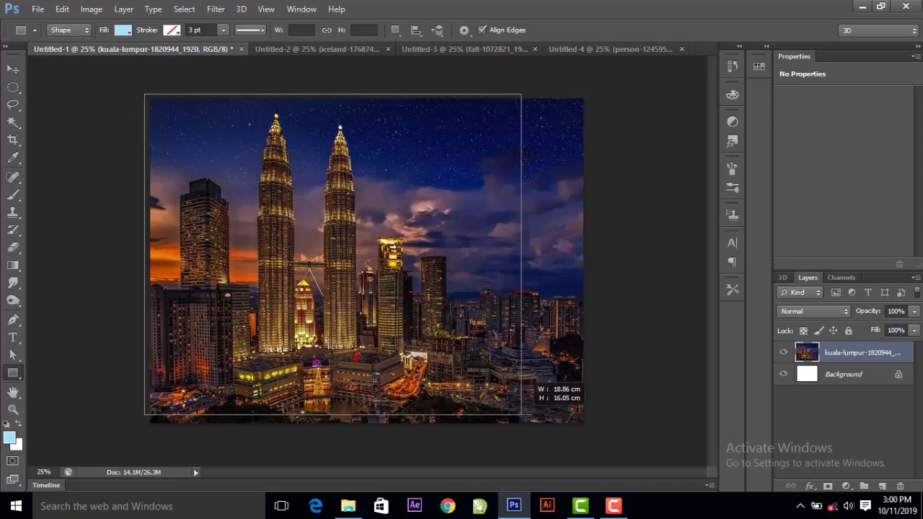
{"action": "mouse_move", "coordinate": [504, 395]}
{"action": "left_mouse_down"}
{"action": "mouse_move", "coordinate": [582, 436]}
{"action": "mouse_move", "coordinate": [593, 432]}
{"action": "left_mouse_up"}
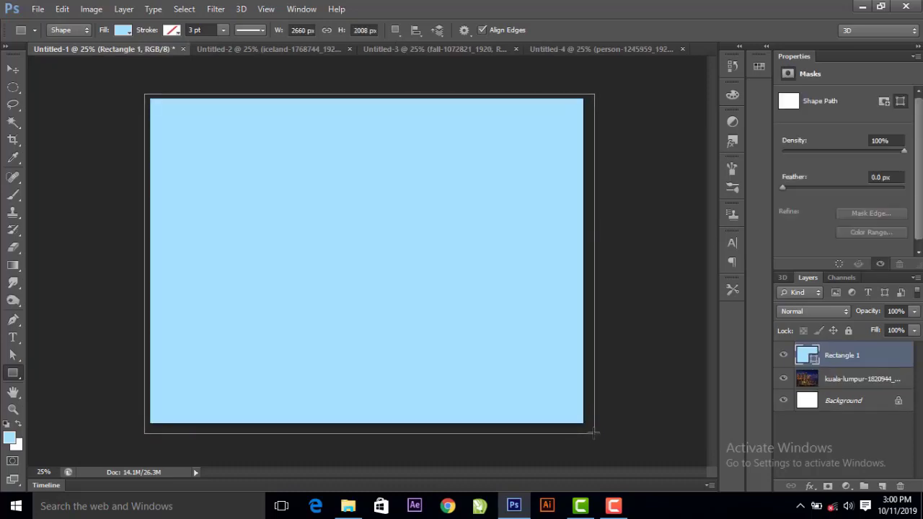
{"action": "left_click", "coordinate": [821, 314]}
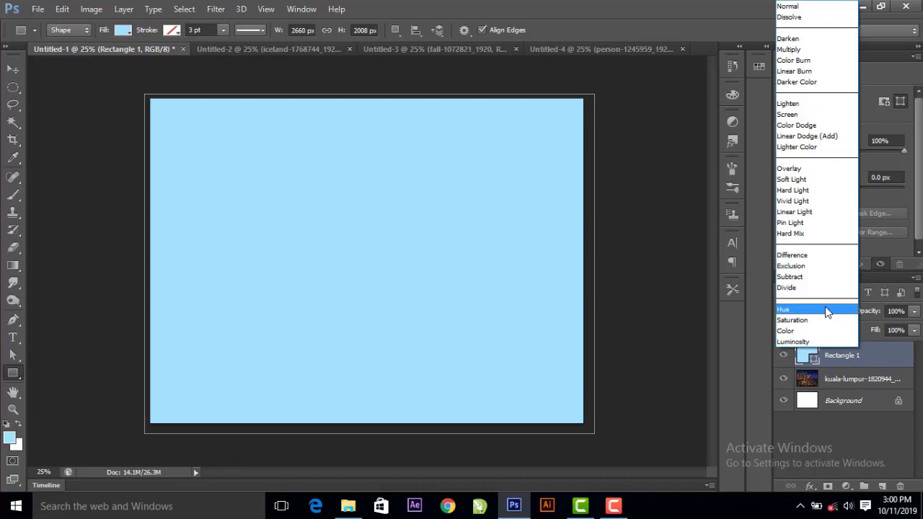
{"action": "left_click", "coordinate": [827, 312]}
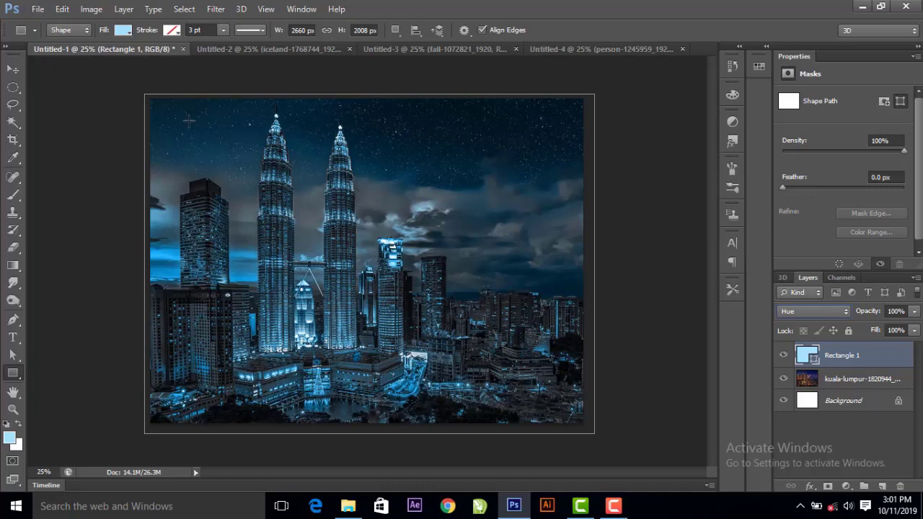
Change the rectangle fill from magenta to orange to dark gray, then show the Iceland waterfall document
{"action": "left_click", "coordinate": [122, 30]}
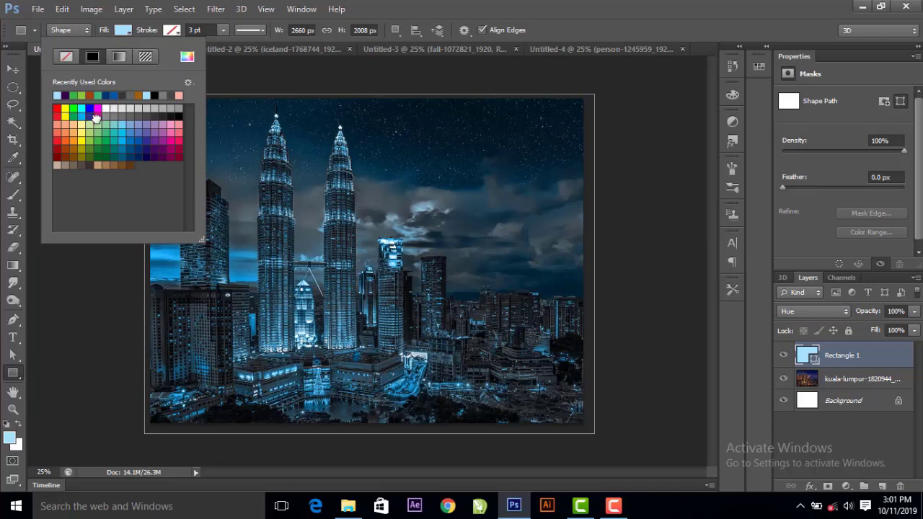
{"action": "left_click", "coordinate": [97, 109]}
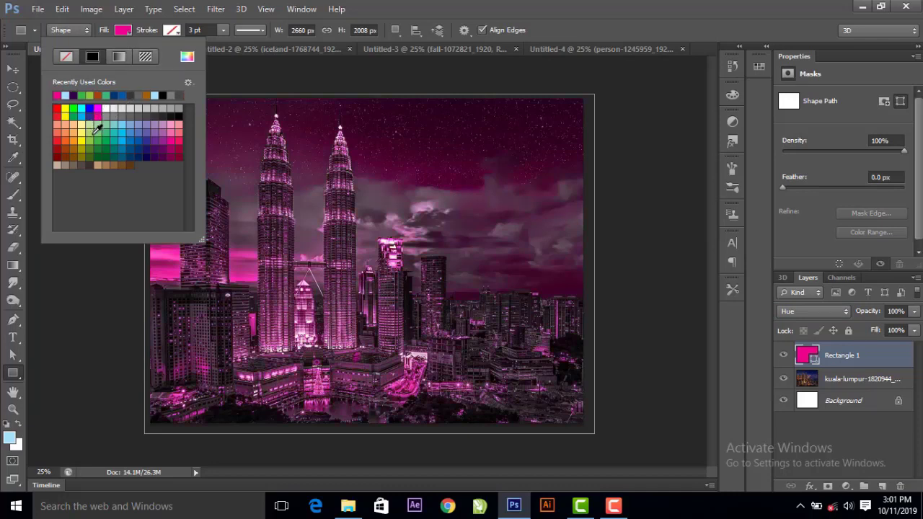
{"action": "left_click", "coordinate": [75, 128]}
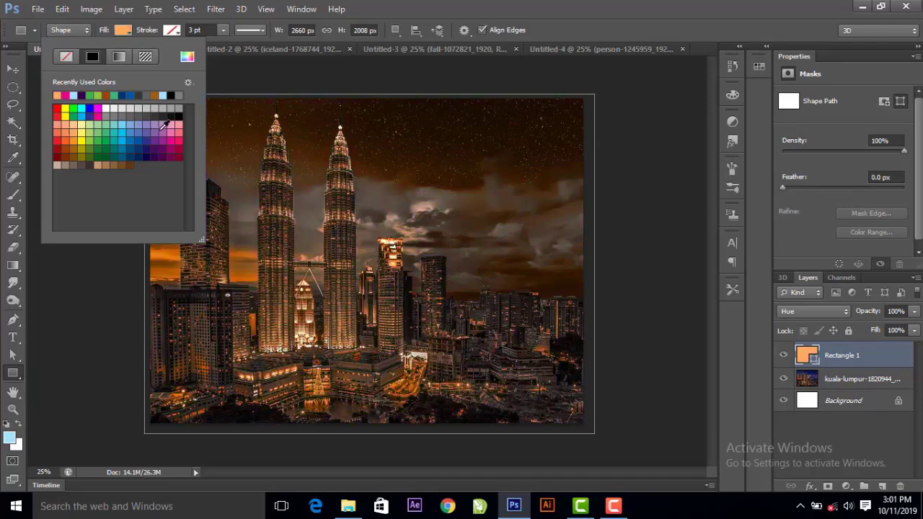
{"action": "left_click", "coordinate": [169, 114]}
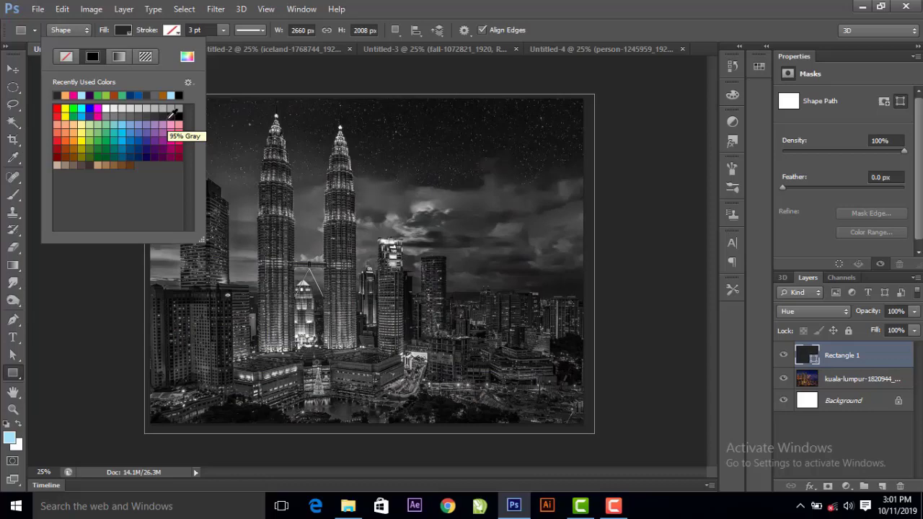
{"action": "left_click", "coordinate": [124, 30]}
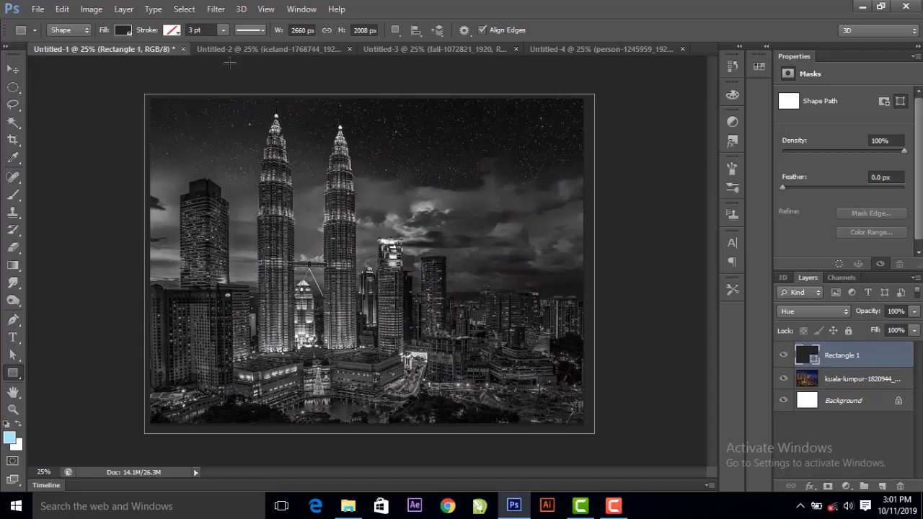
{"action": "left_click", "coordinate": [267, 49]}
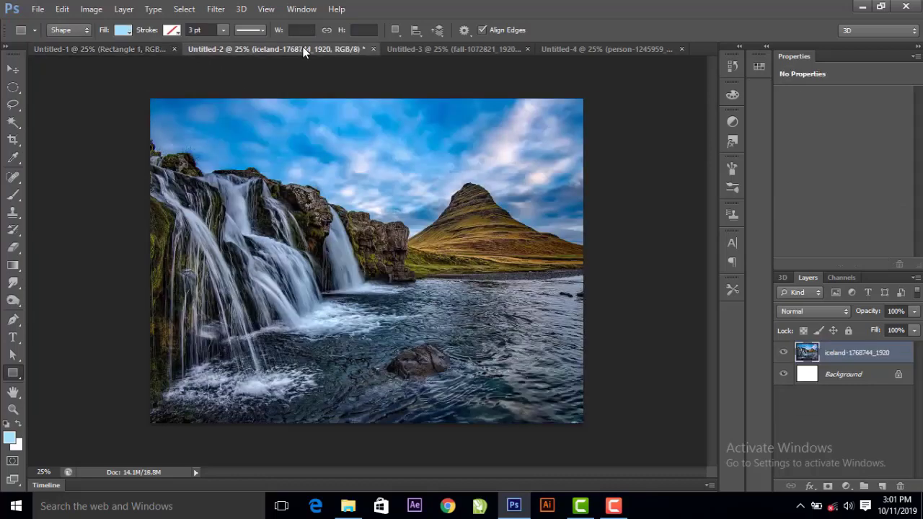
Keep the dark gray fill and draw a rectangle covering the waterfall photo
{"action": "left_click", "coordinate": [124, 30]}
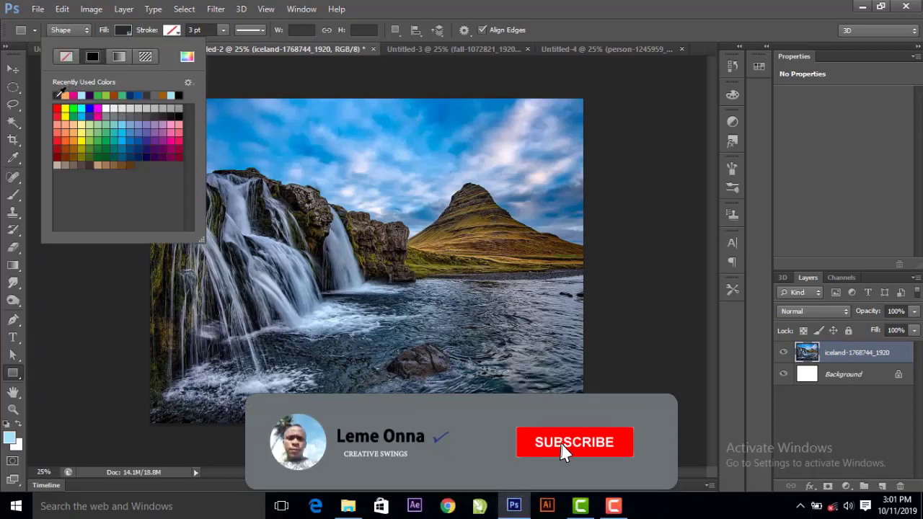
{"action": "left_click", "coordinate": [124, 30]}
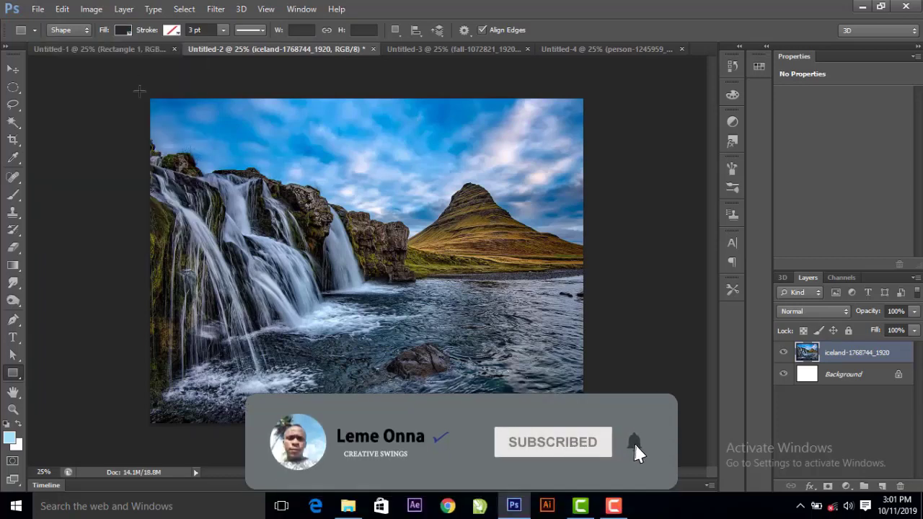
{"action": "mouse_move", "coordinate": [139, 91]}
{"action": "left_mouse_down"}
{"action": "mouse_move", "coordinate": [556, 414]}
{"action": "mouse_move", "coordinate": [598, 430]}
{"action": "left_mouse_up"}
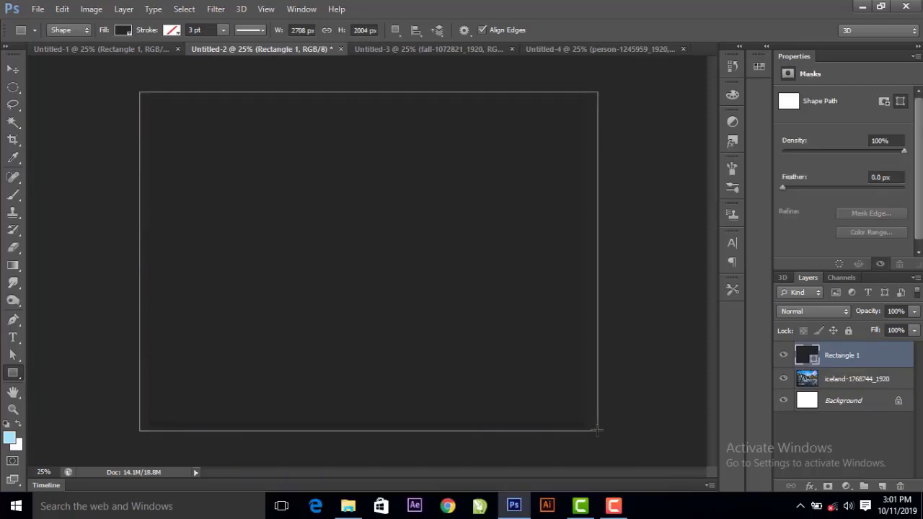
Set the dark rectangle's blend mode to Hue, then show the autumn forest document
{"action": "left_click", "coordinate": [813, 311]}
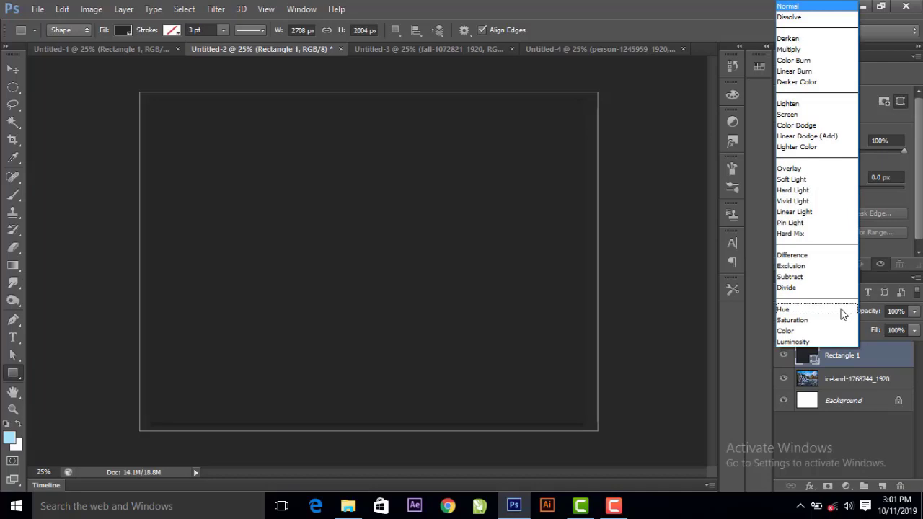
{"action": "left_click", "coordinate": [807, 309]}
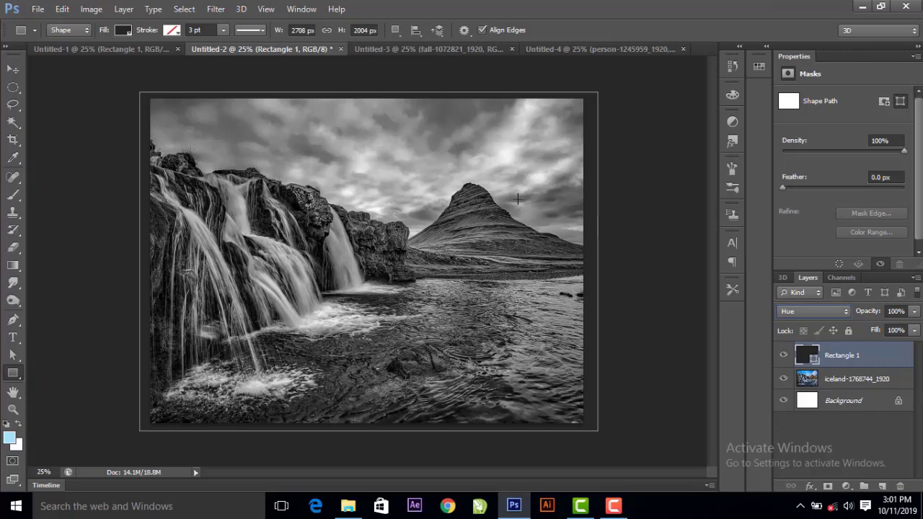
{"action": "left_click", "coordinate": [384, 51]}
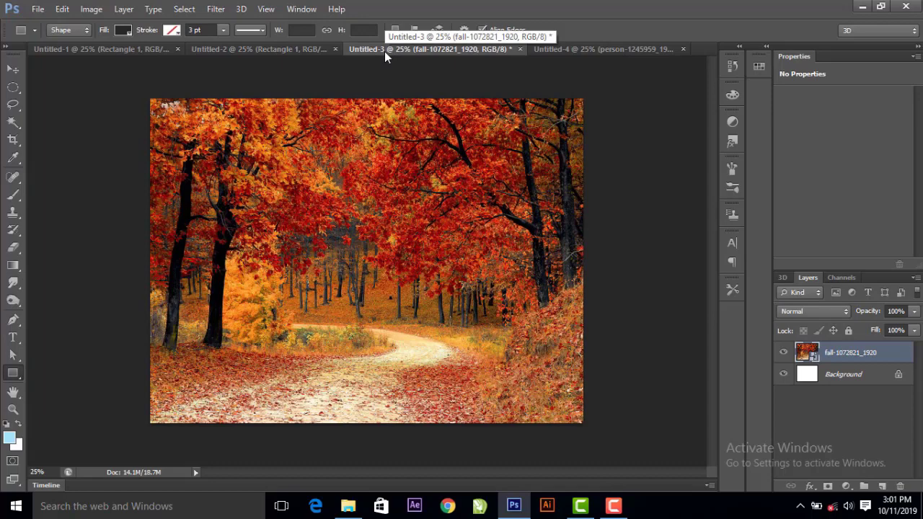
Draw a light blue rectangle covering the autumn forest photo
{"action": "left_click", "coordinate": [124, 31]}
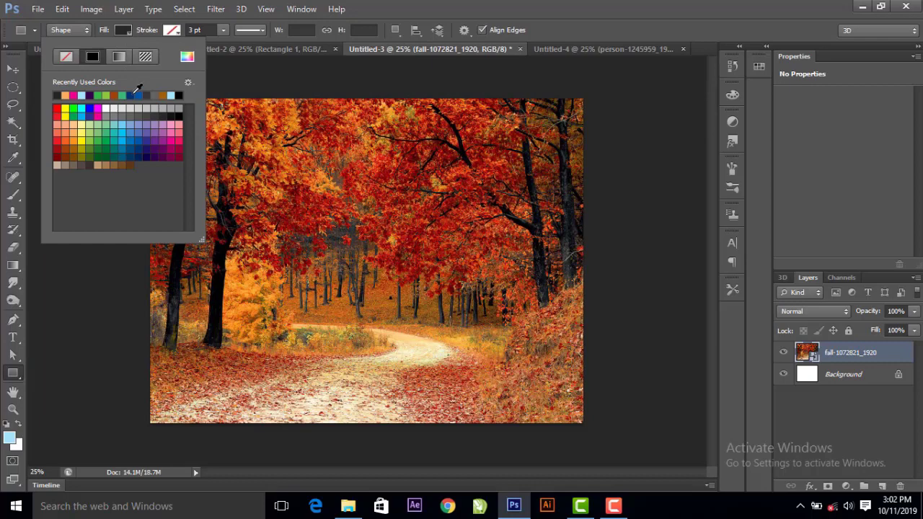
{"action": "left_click", "coordinate": [86, 94]}
{"action": "left_click", "coordinate": [124, 34]}
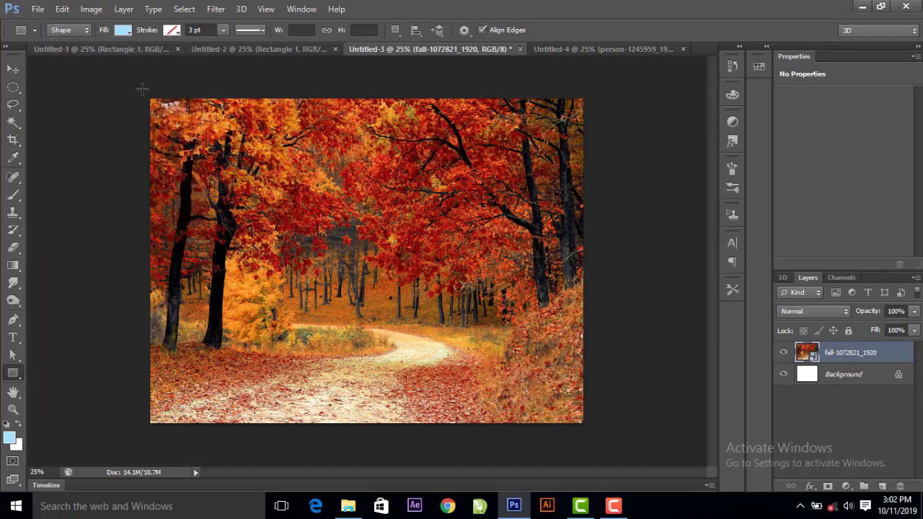
{"action": "mouse_move", "coordinate": [142, 88]}
{"action": "left_mouse_down"}
{"action": "mouse_move", "coordinate": [171, 128]}
{"action": "mouse_move", "coordinate": [593, 434]}
{"action": "left_mouse_up"}
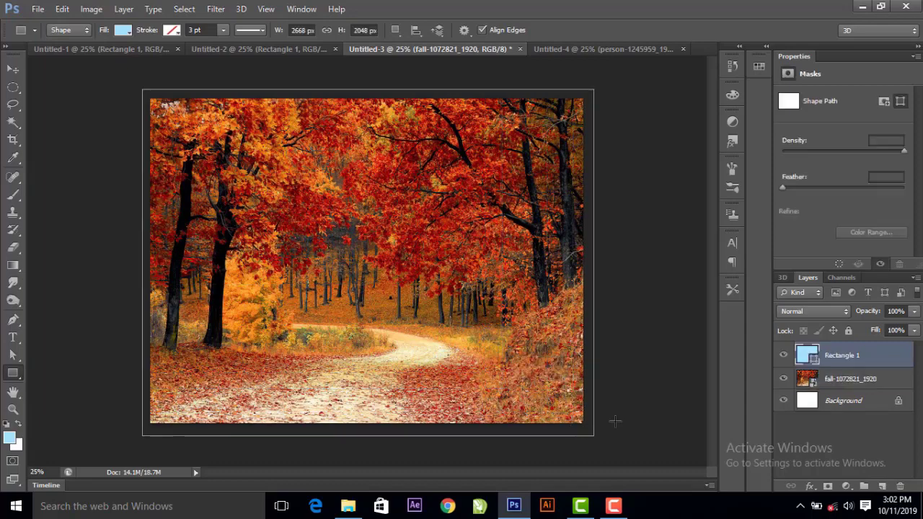
Set the rectangle's blend mode to Hue, then show the mountain climber document
{"action": "left_click", "coordinate": [813, 311]}
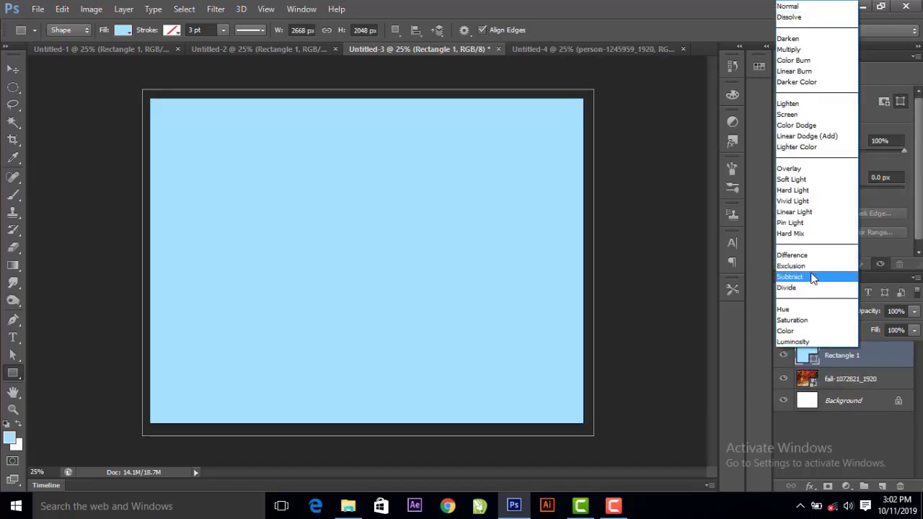
{"action": "left_click", "coordinate": [813, 310]}
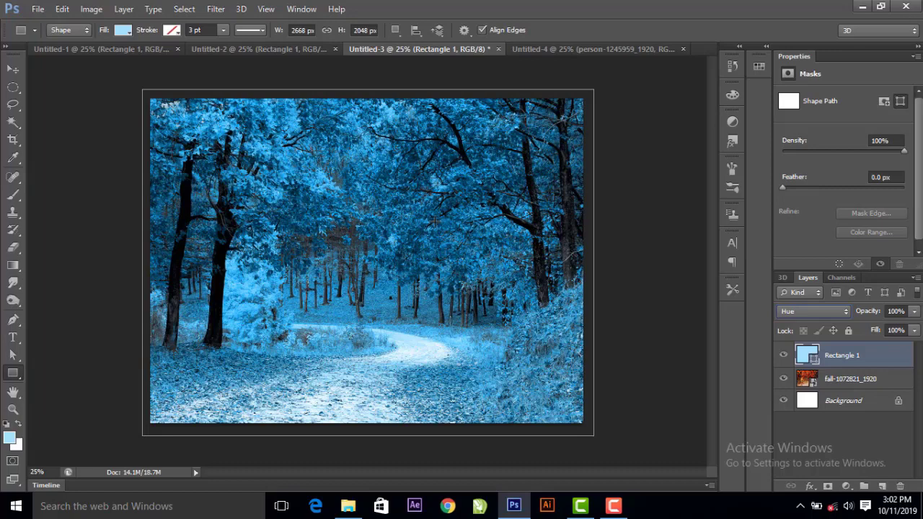
{"action": "left_click", "coordinate": [582, 49]}
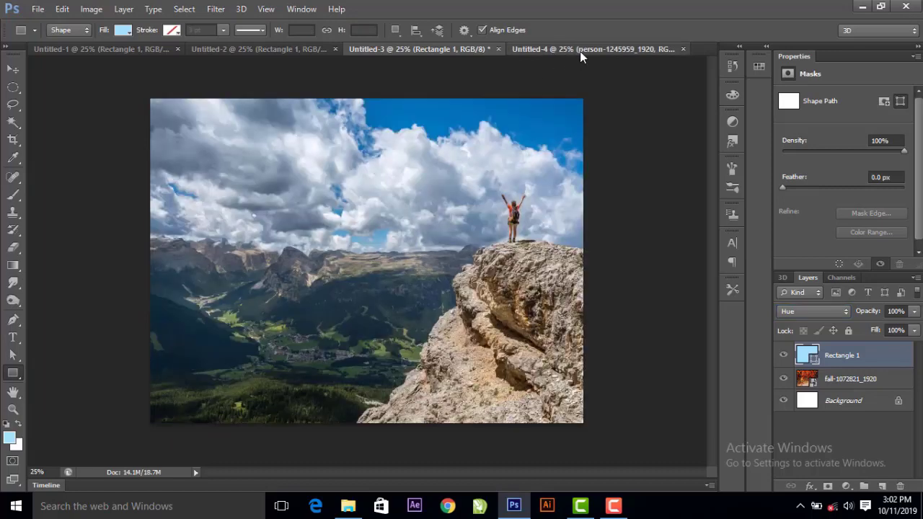
Choose a pink shape fill for the mountain climber photo's rectangle
{"action": "left_click", "coordinate": [124, 30]}
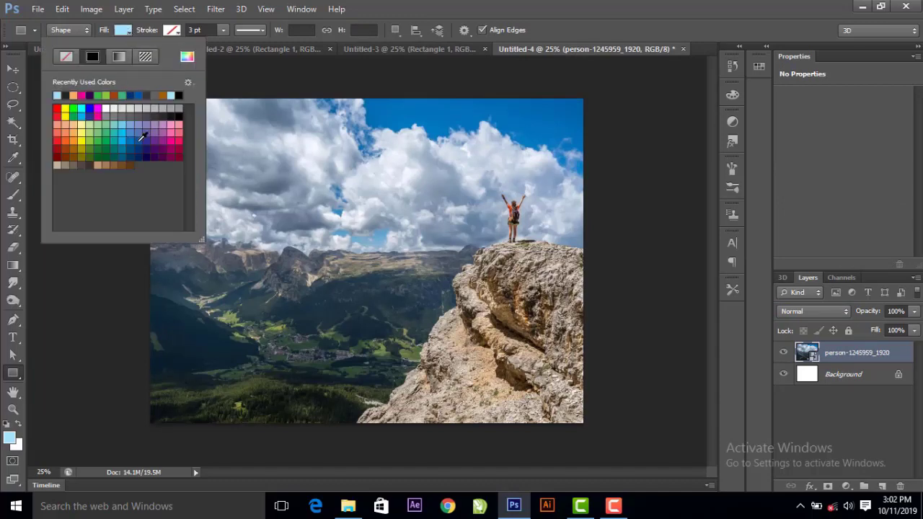
{"action": "left_click", "coordinate": [178, 124]}
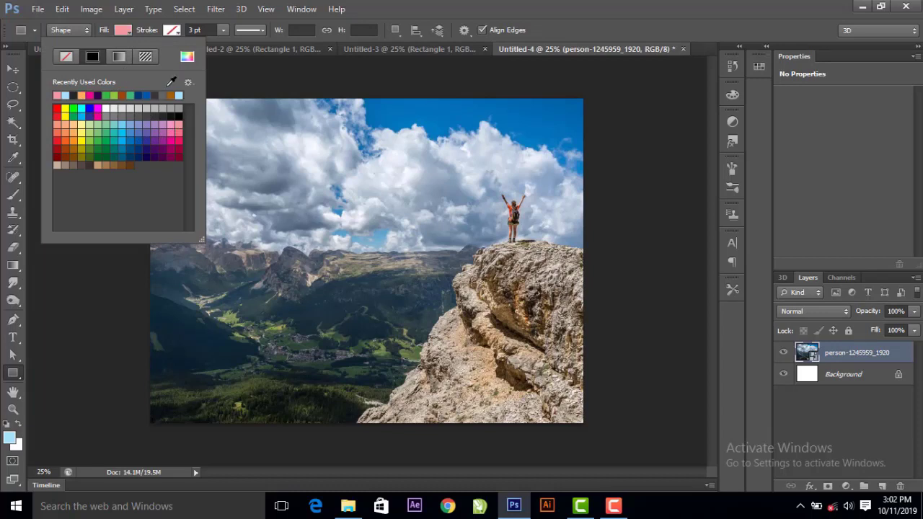
{"action": "left_click", "coordinate": [129, 32]}
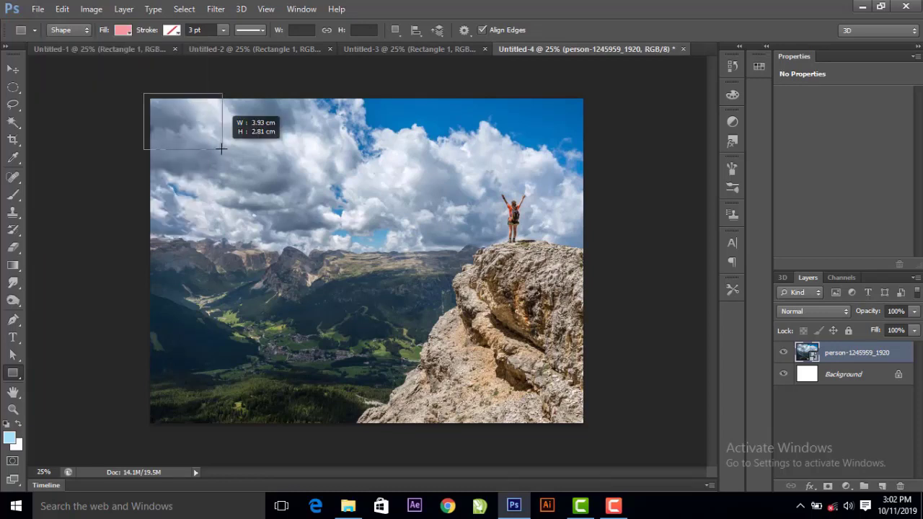